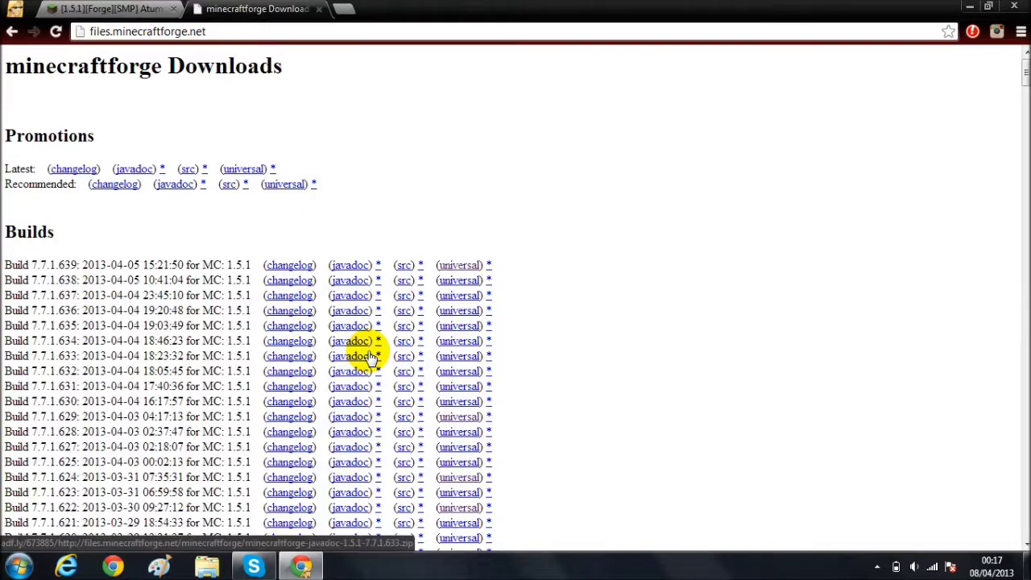
Switch Chrome to the Atum mod's Minecraft Forums thread tab.
click(129, 9)
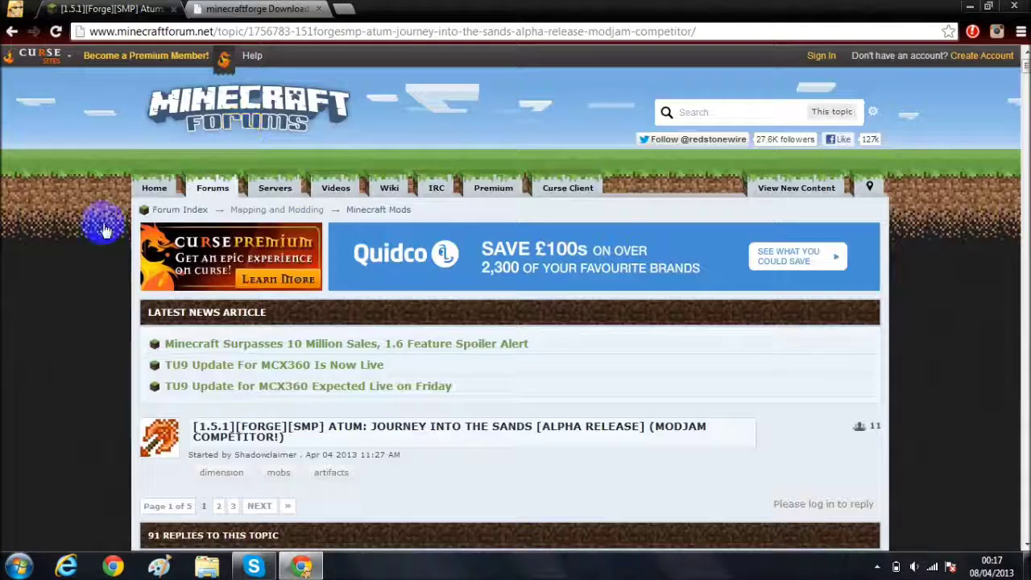
Scroll the Atum thread down to the Downloads section showing Atum 0.01a Adfly and Direct links.
scroll(32, 165, down, 4)
scroll(42, 169, down, 3)
scroll(97, 189, down, 1)
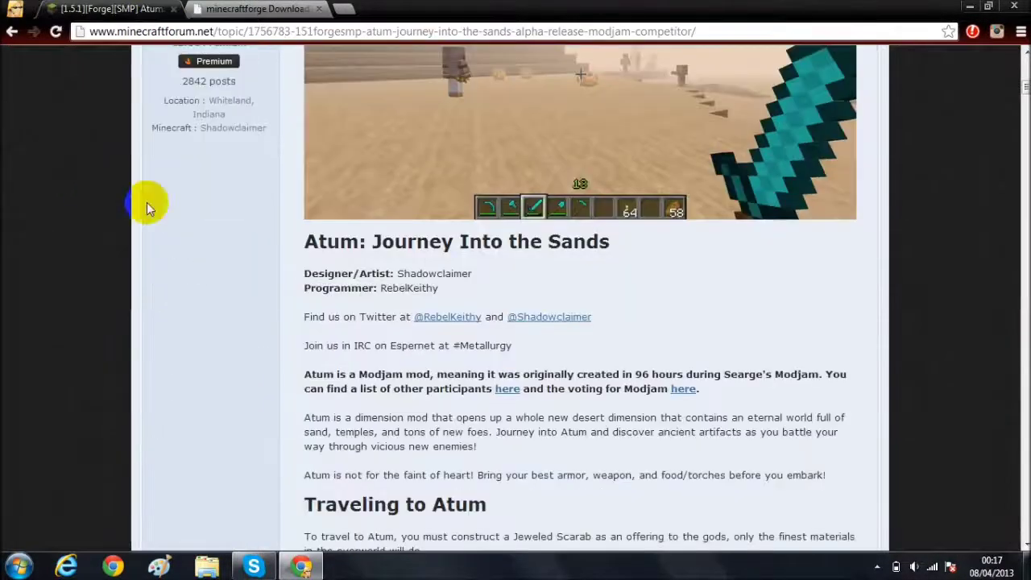
scroll(178, 216, down, 1)
scroll(206, 224, down, 5)
scroll(209, 207, down, 2)
scroll(210, 208, down, 5)
scroll(210, 206, down, 5)
scroll(212, 208, down, 5)
scroll(211, 207, down, 4)
scroll(211, 208, down, 4)
scroll(212, 208, down, 5)
scroll(212, 209, down, 4)
scroll(241, 231, down, 6)
scroll(241, 231, down, 1)
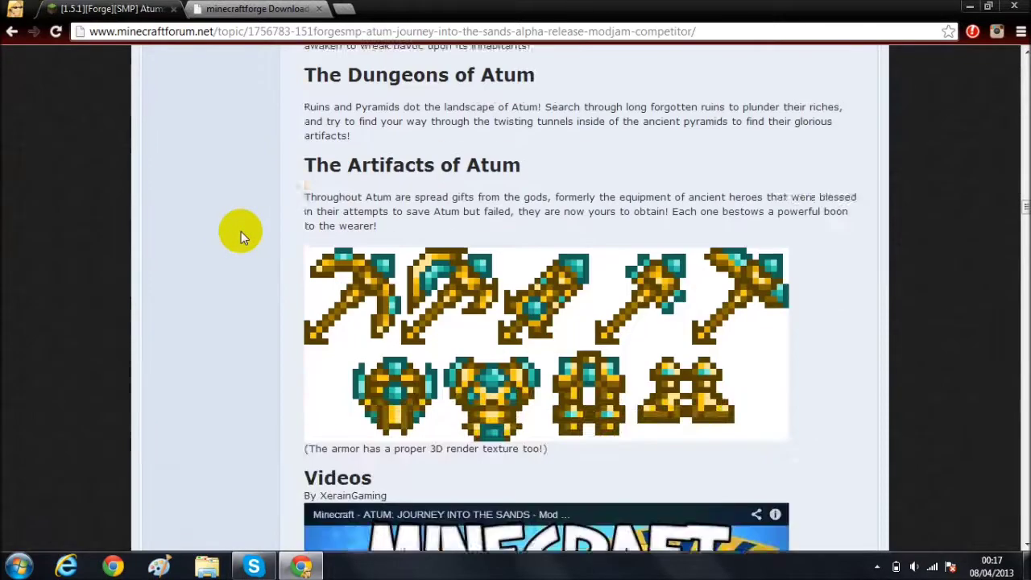
scroll(241, 232, down, 3)
scroll(241, 231, down, 4)
scroll(241, 231, down, 2)
scroll(241, 231, down, 5)
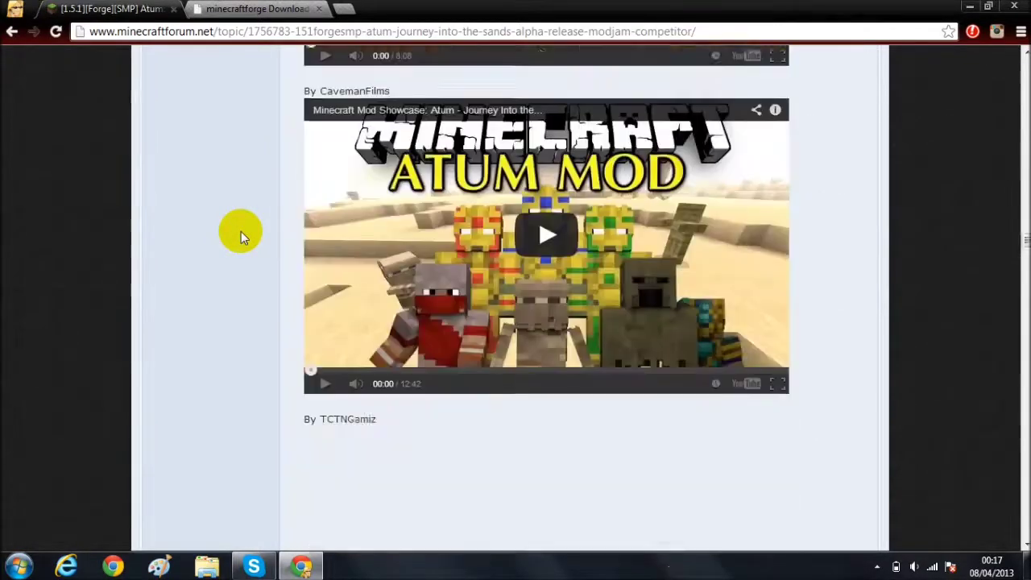
scroll(240, 234, down, 4)
scroll(238, 235, down, 5)
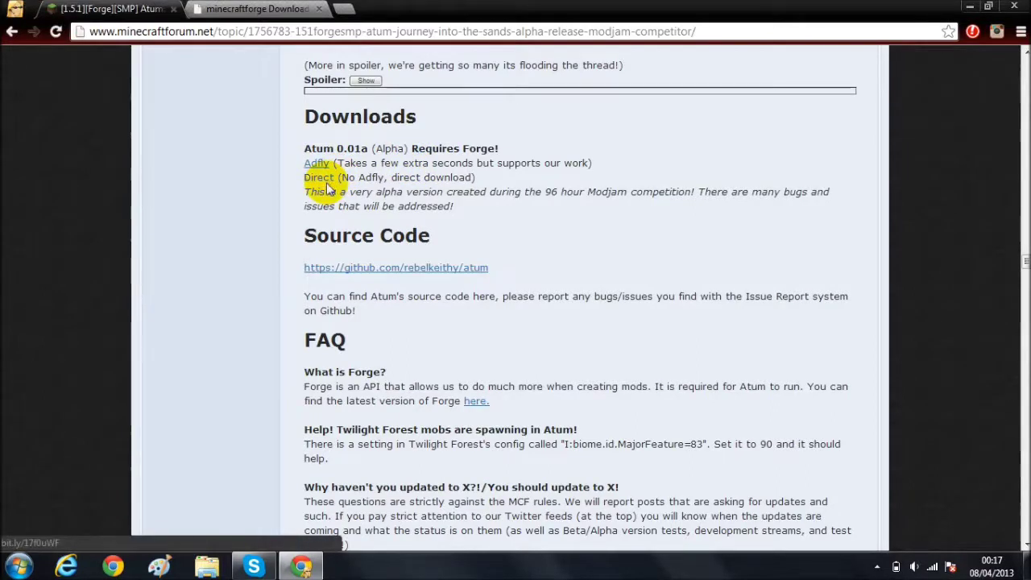
Start the direct Atum 0.01a download and cancel the duplicate Atum 0.1 download.
click(319, 178)
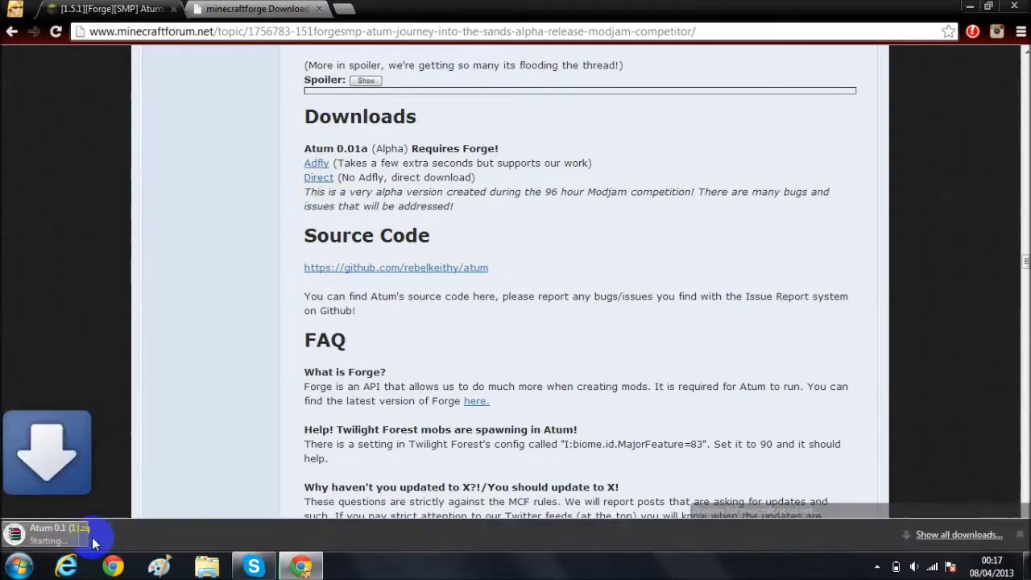
click(159, 540)
click(174, 503)
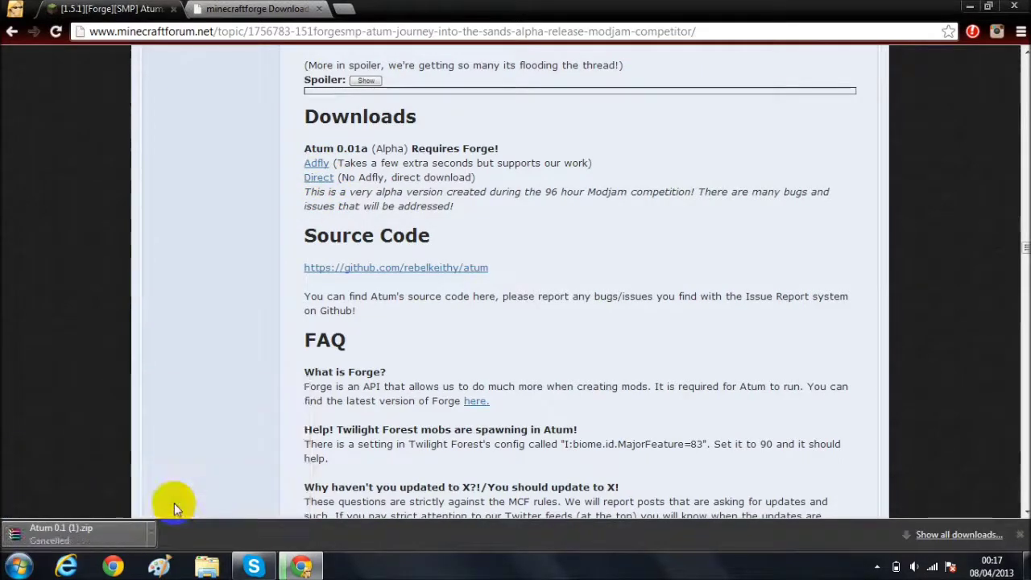
Download the newest Forge universal build from the Forge downloads page.
click(282, 7)
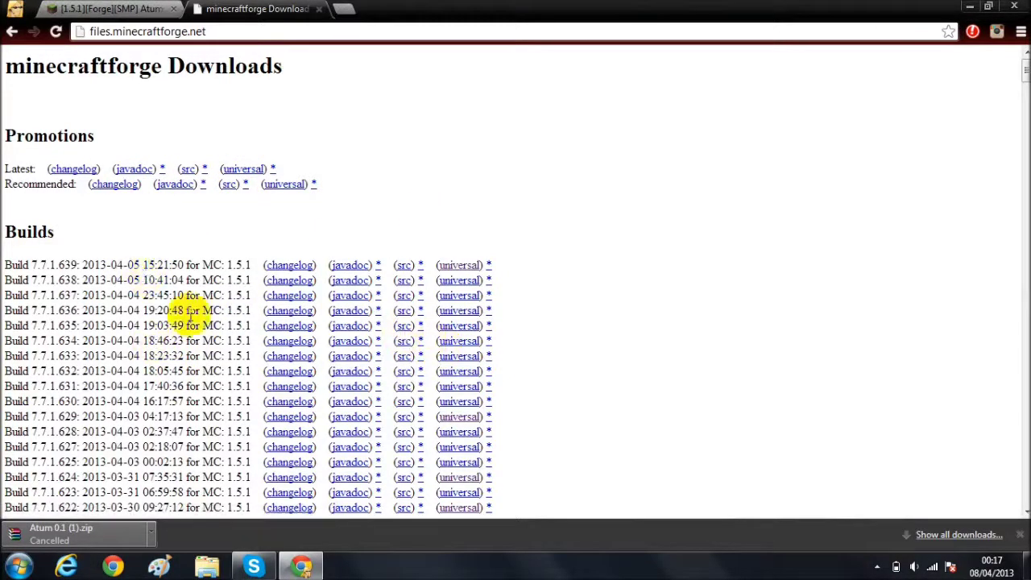
click(471, 266)
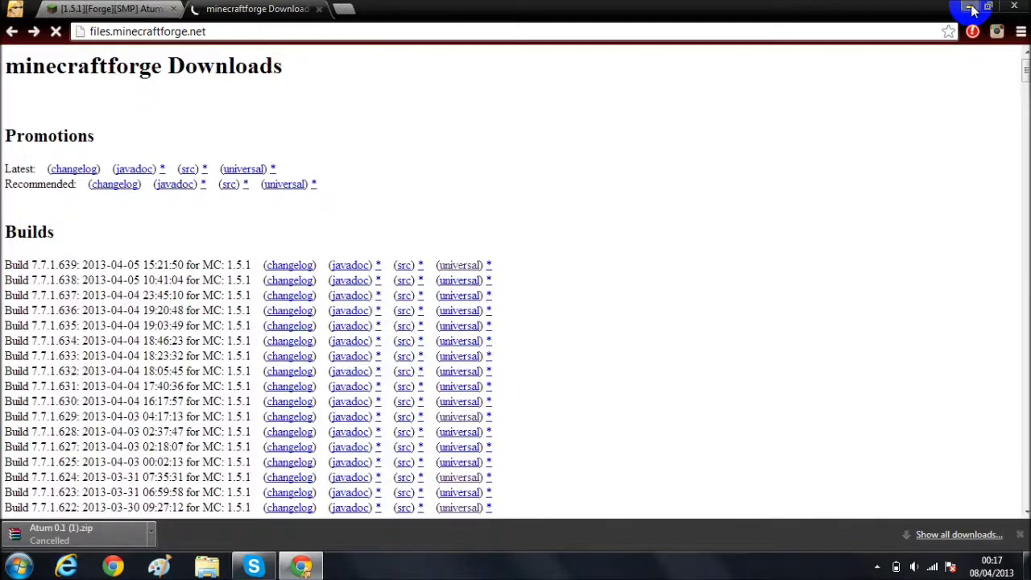
click(1020, 534)
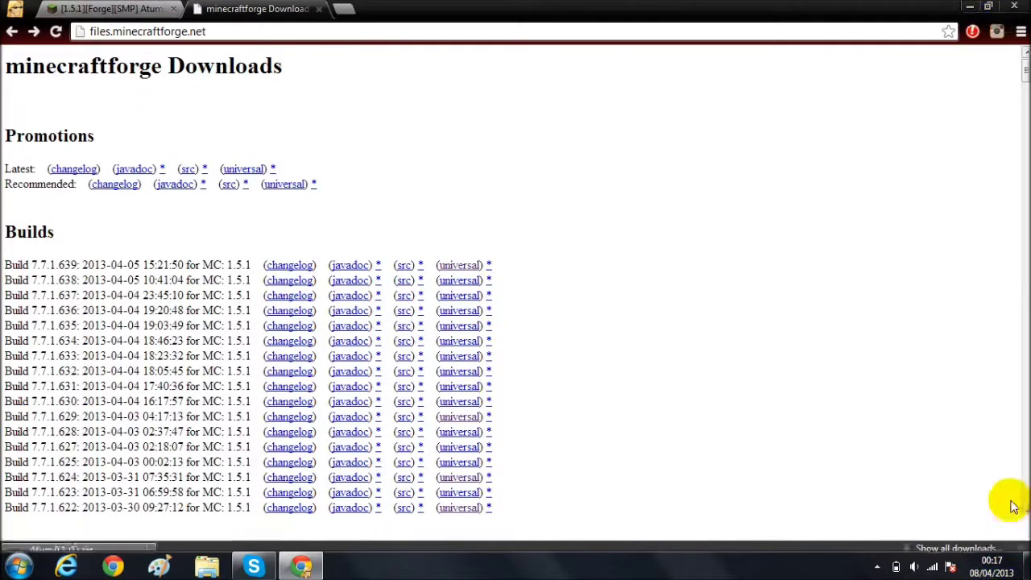
Minimize Chrome and place the Forge and Atum 0.1 archives side by side mid-desktop.
click(973, 6)
drag(725, 117, 532, 262)
drag(765, 105, 538, 260)
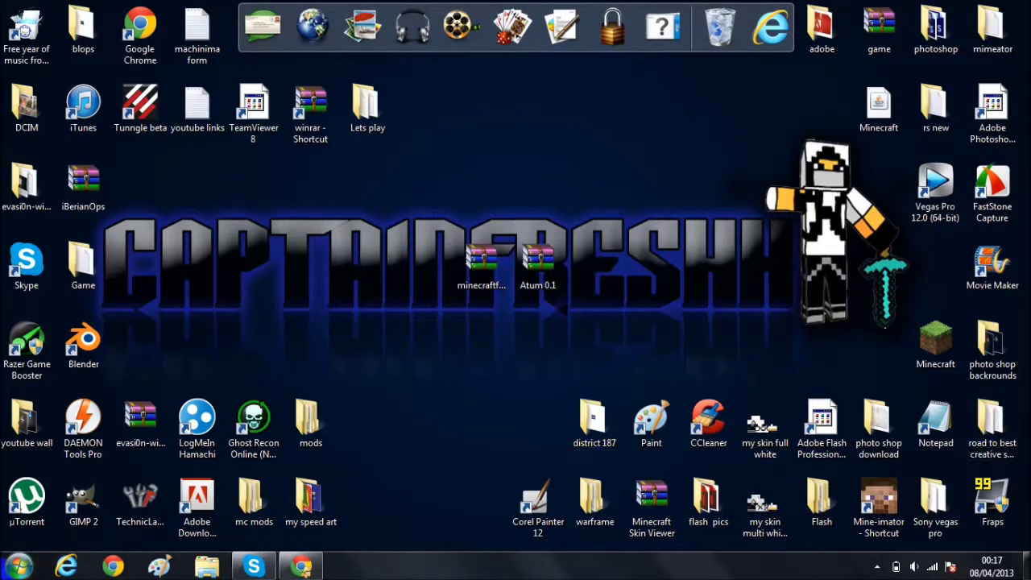
Open the .minecraft folder under AppData Roaming using a %appdata% search.
click(17, 567)
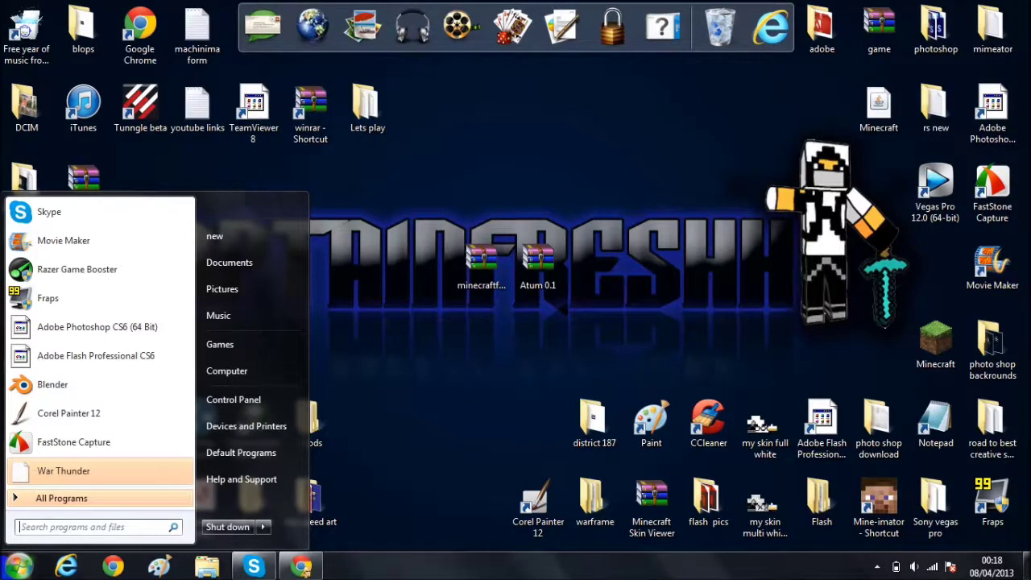
text(%appdata%)
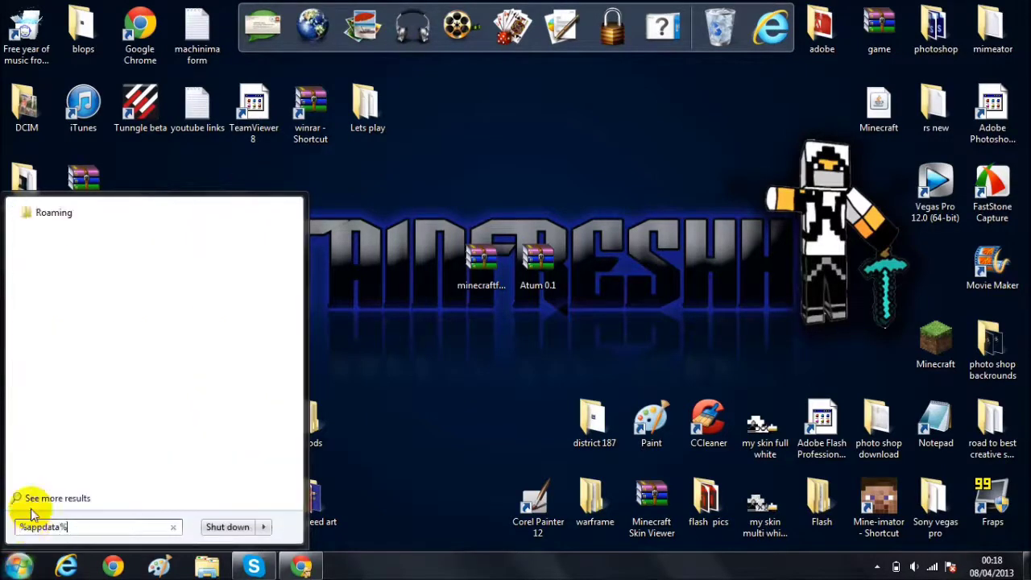
click(88, 216)
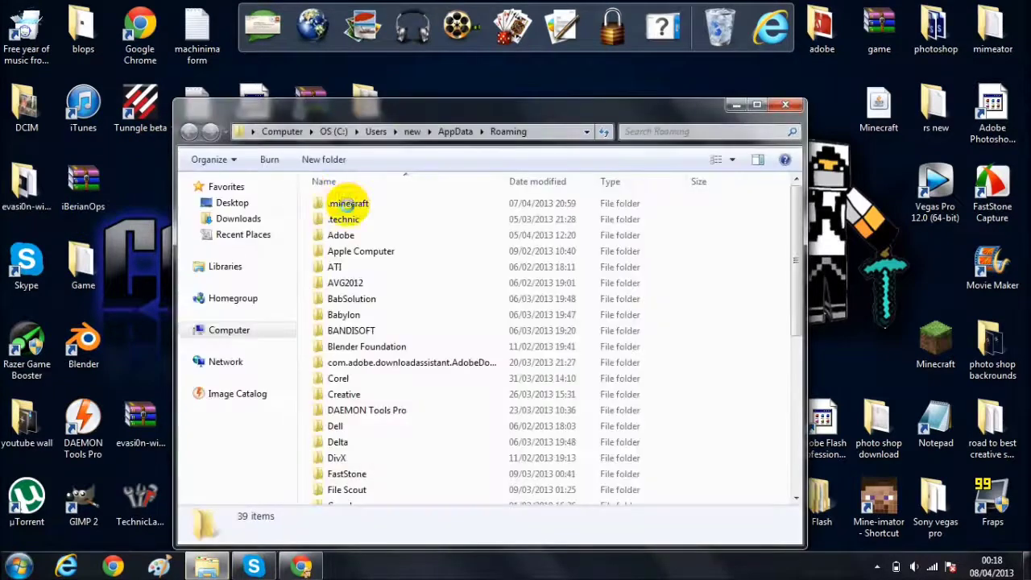
click(348, 204)
double_click(353, 204)
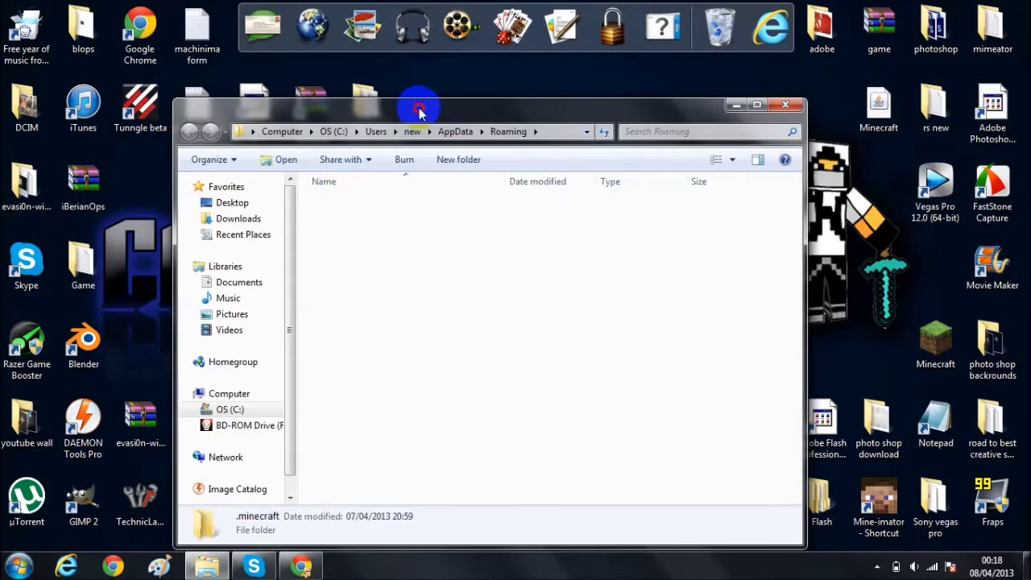
Open the bin folder and bring up the context menu for minecraft.jar.
drag(419, 104, 355, 324)
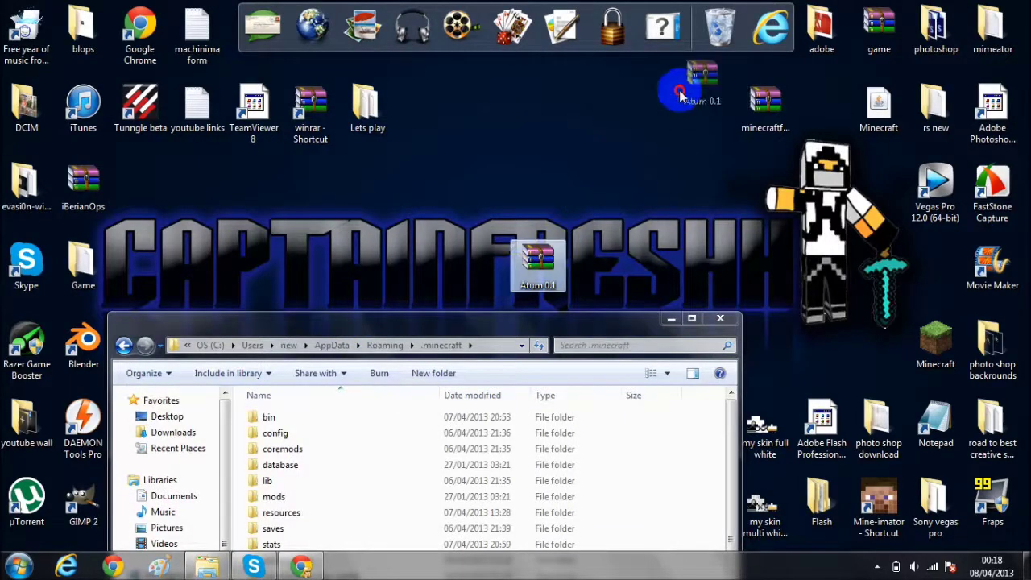
drag(587, 265, 679, 88)
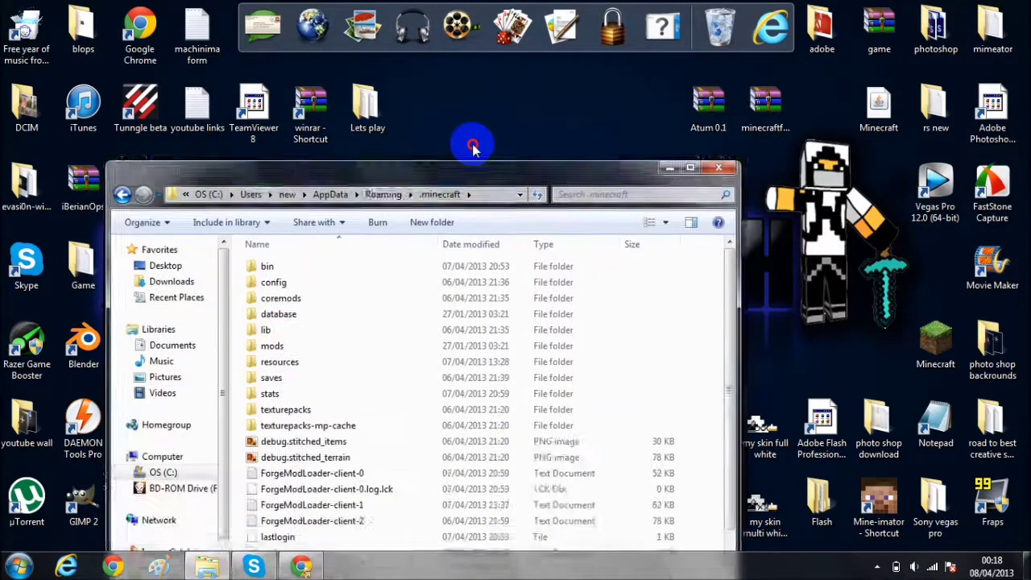
drag(472, 332, 464, 149)
click(343, 234)
key(Return)
click(282, 316)
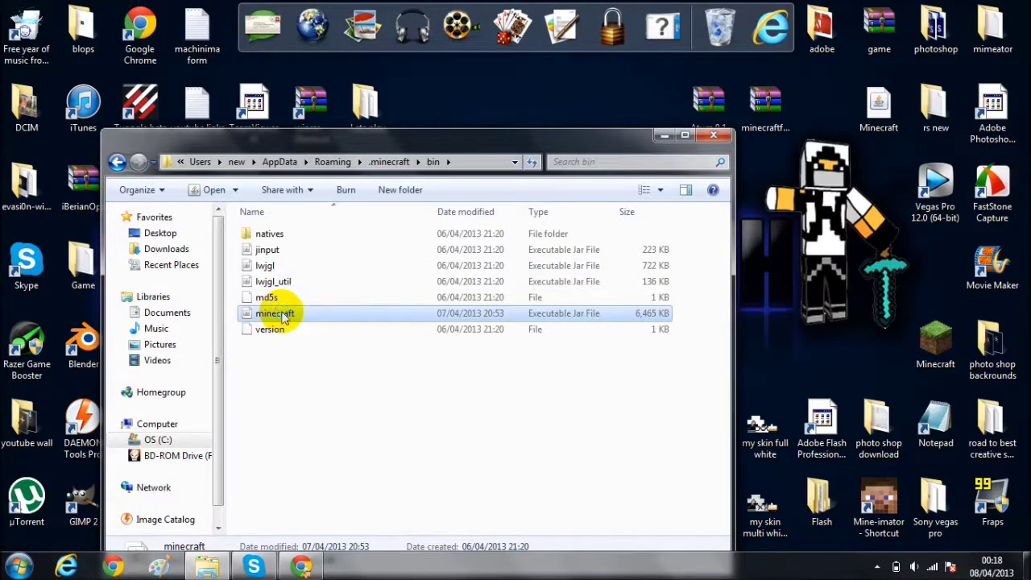
right_click(282, 316)
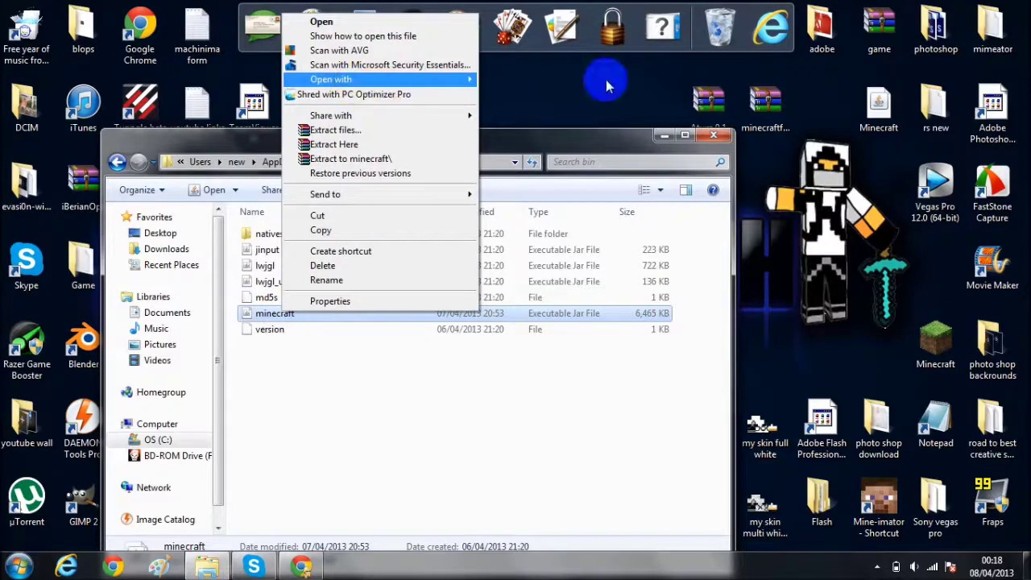
Open minecraft.jar in WinRAR, tiled left beside the Forge archive on the right.
mouse_move(379, 79)
click(641, 166)
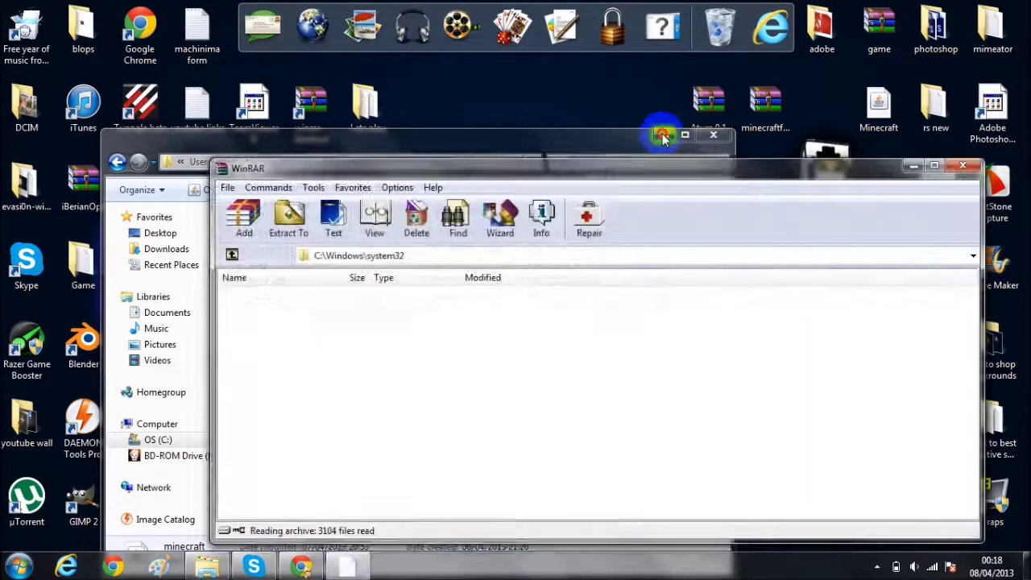
click(662, 137)
drag(553, 196, 4, 219)
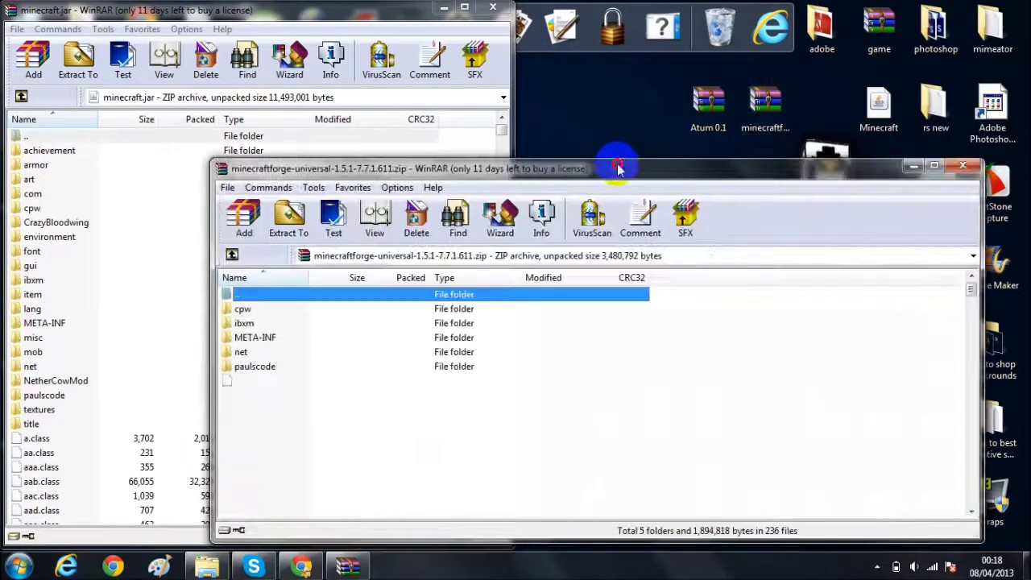
drag(618, 167, 1030, 179)
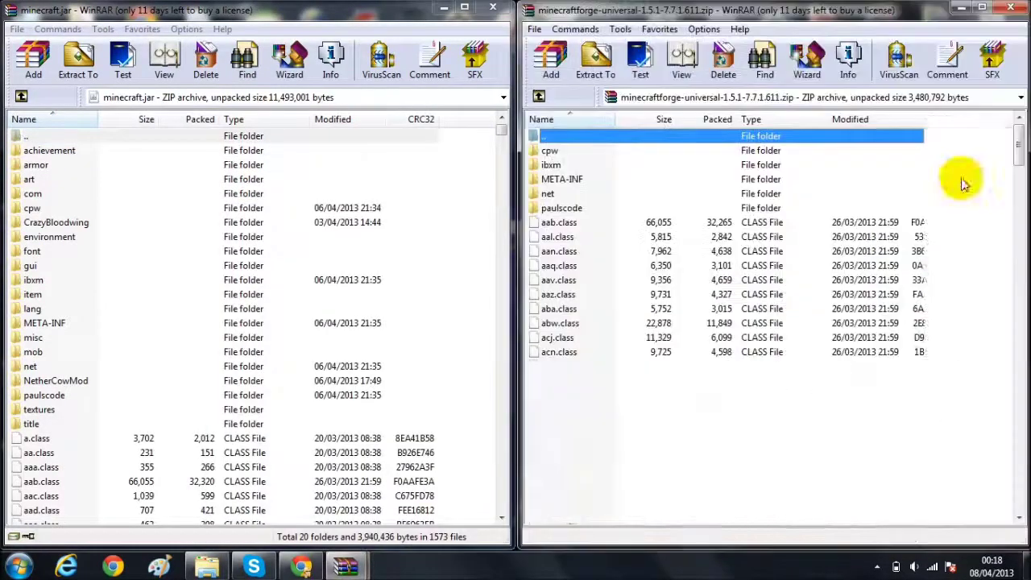
click(56, 326)
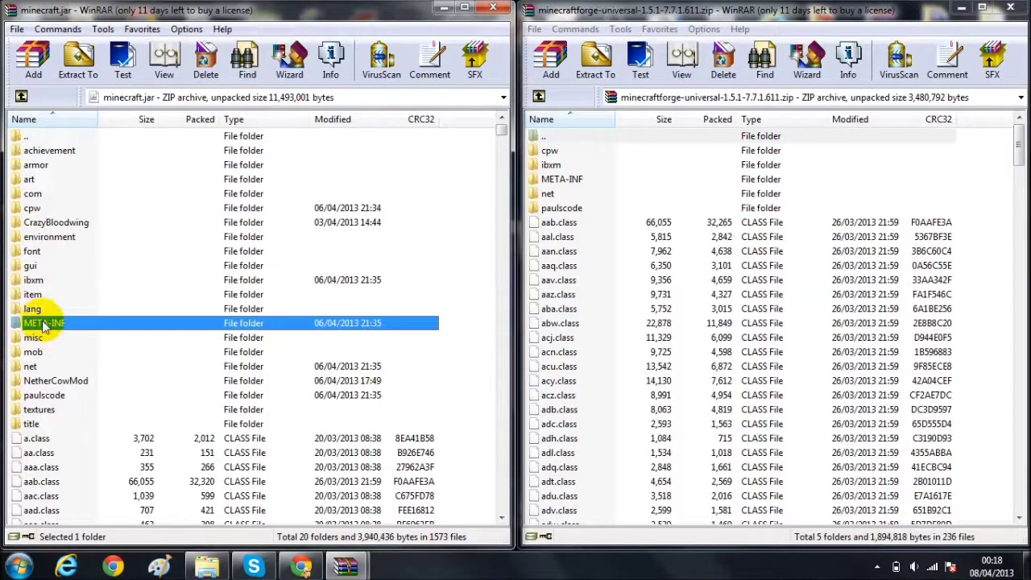
right_click(45, 325)
click(370, 327)
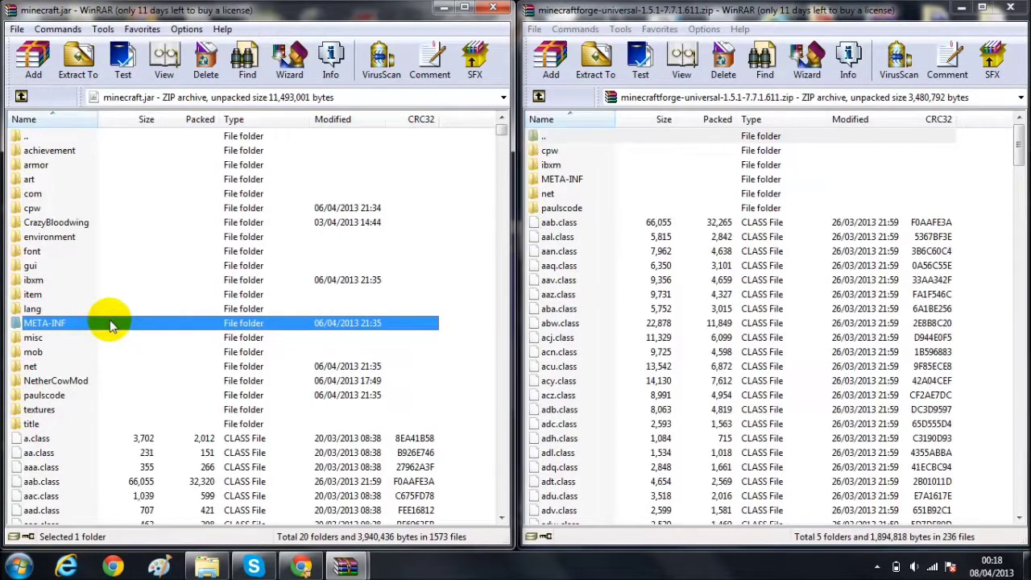
Copy all Forge universal files into minecraft.jar and close the Forge archive.
click(598, 263)
key(ctrl+a)
drag(605, 259, 374, 194)
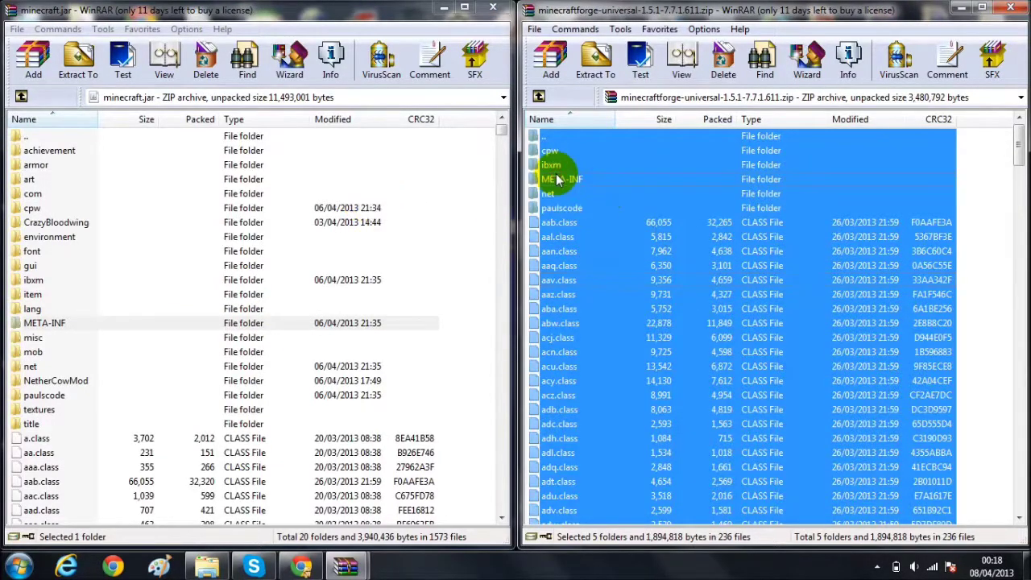
mouse_move(494, 201)
mouse_down()
mouse_move(558, 182)
mouse_move(53, 314)
mouse_up()
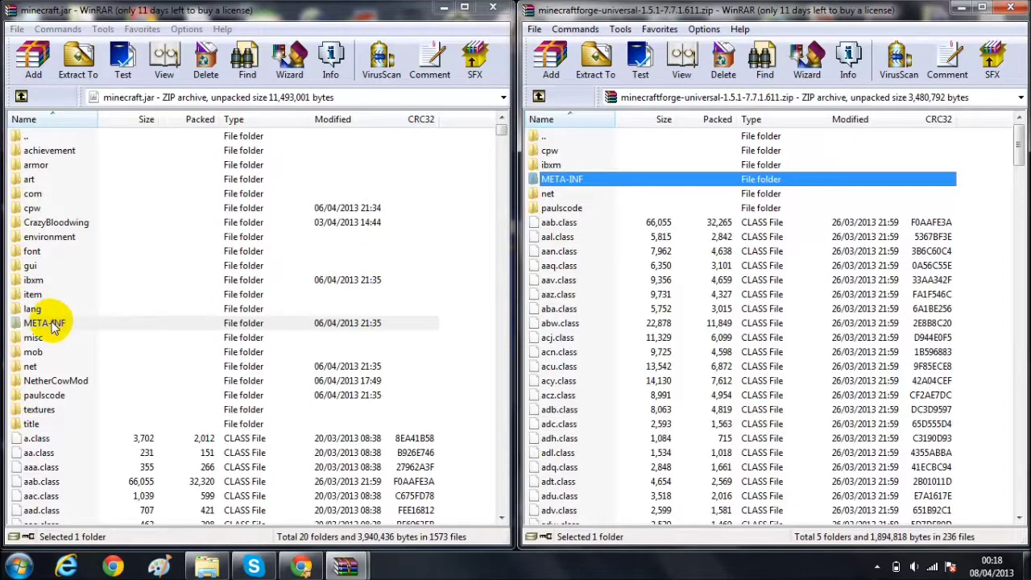
click(1010, 8)
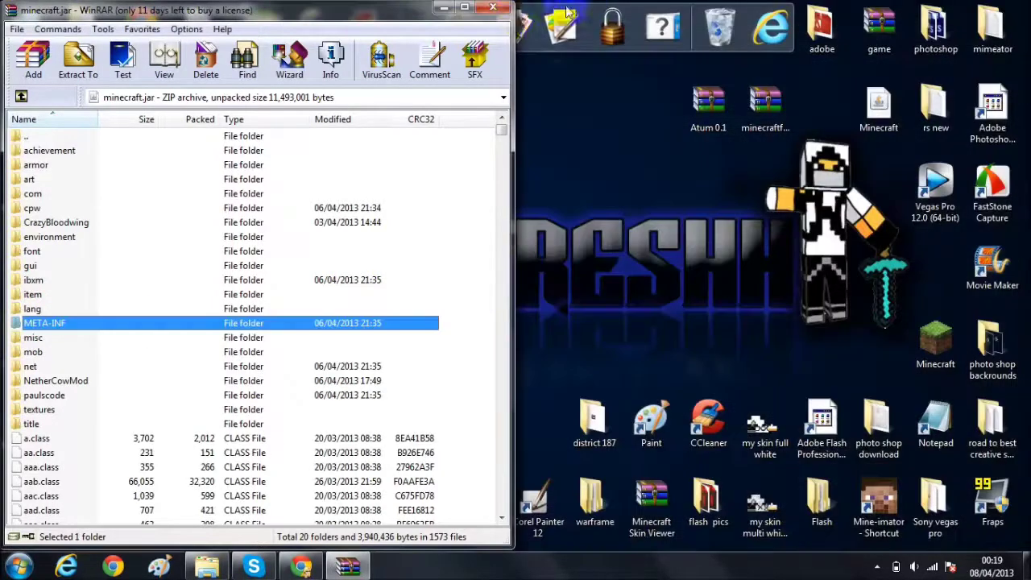
Close minecraft.jar and bring the Explorer window from bin up to .minecraft.
click(492, 7)
click(207, 566)
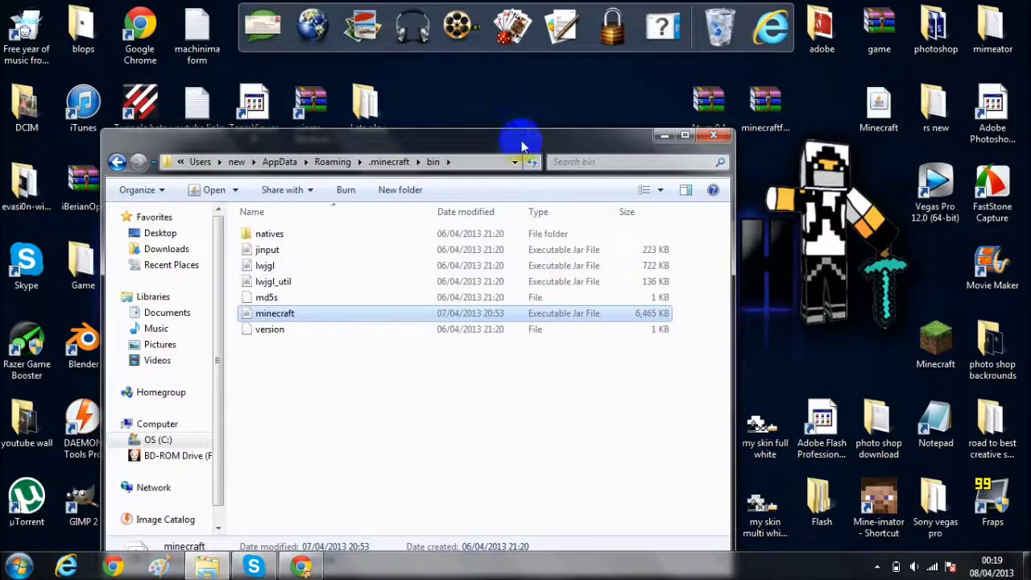
mouse_move(524, 143)
mouse_down()
mouse_move(439, 85)
mouse_move(464, 95)
mouse_up()
click(42, 98)
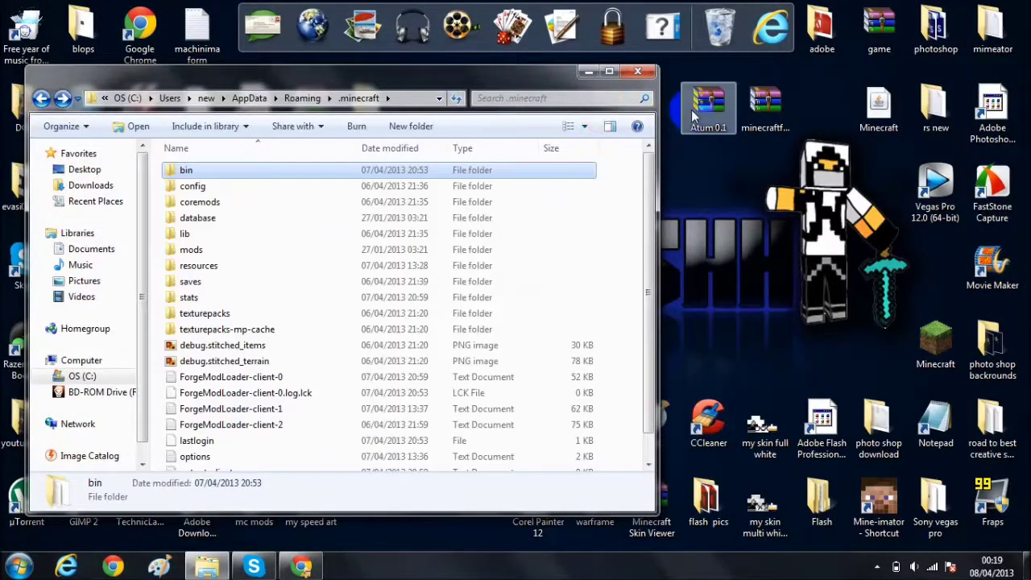
Inspect the Atum 0.1 archive's contents, including its mods folder, then close it.
click(695, 117)
double_click(695, 117)
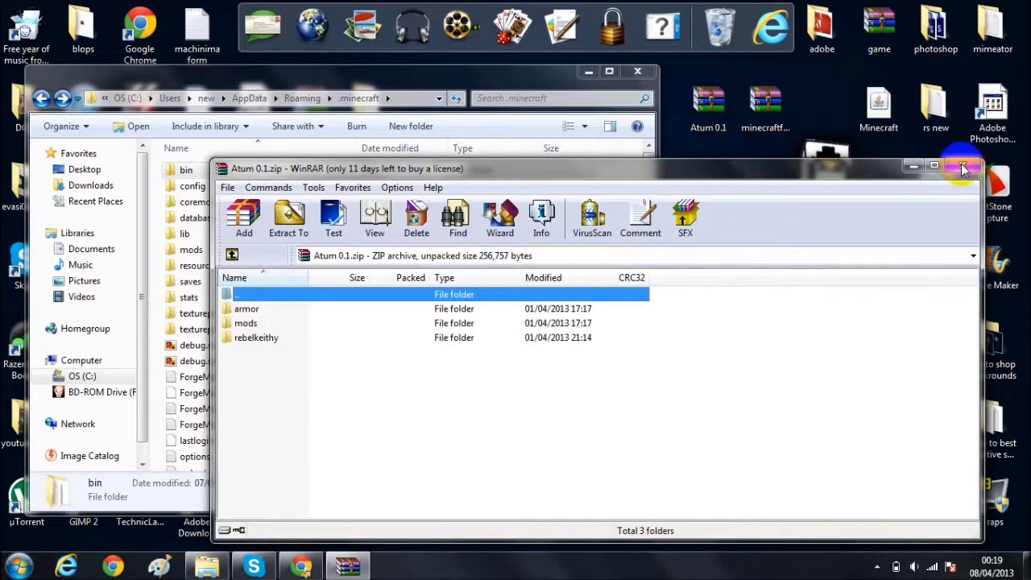
click(963, 167)
double_click(194, 250)
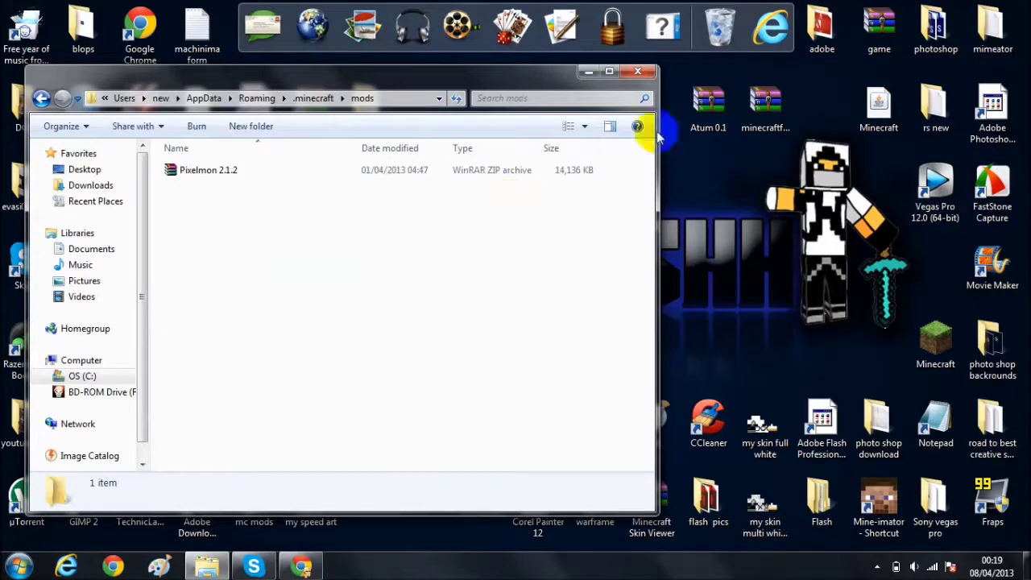
double_click(708, 107)
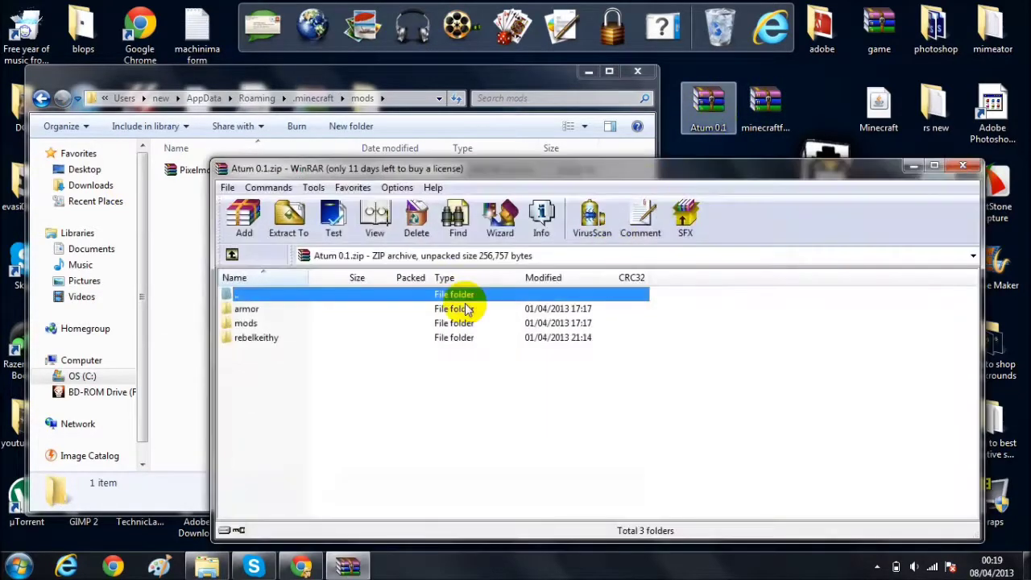
click(256, 322)
double_click(256, 322)
click(249, 309)
click(234, 255)
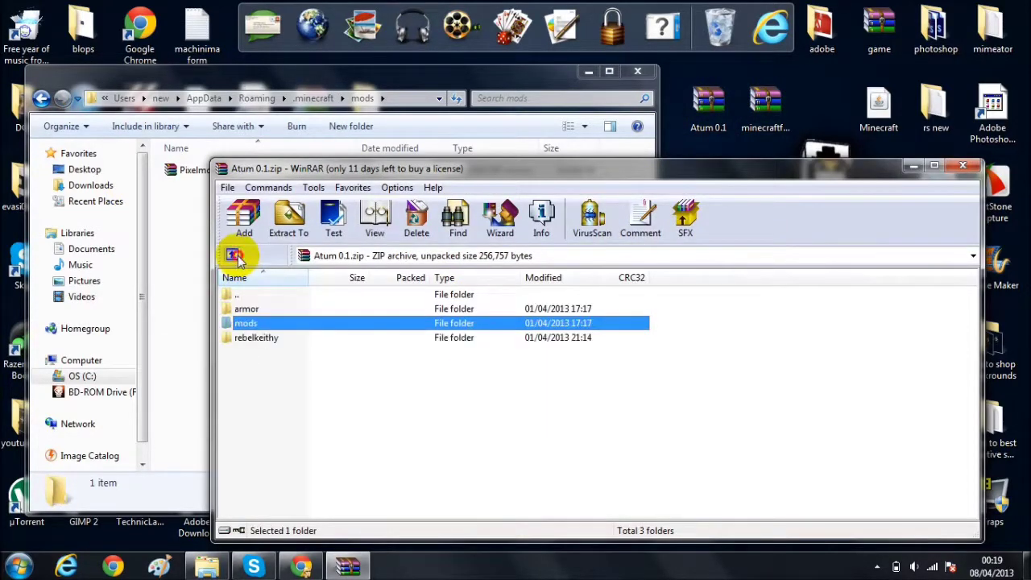
click(964, 166)
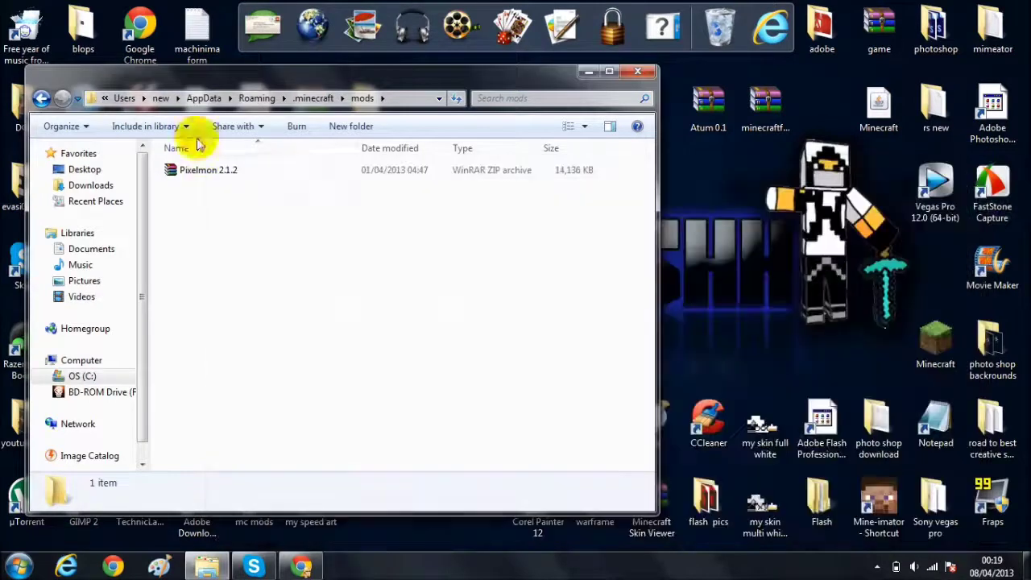
Move the Atum 0.1 archive from the desktop into the .minecraft mods folder.
click(42, 99)
right_click(156, 271)
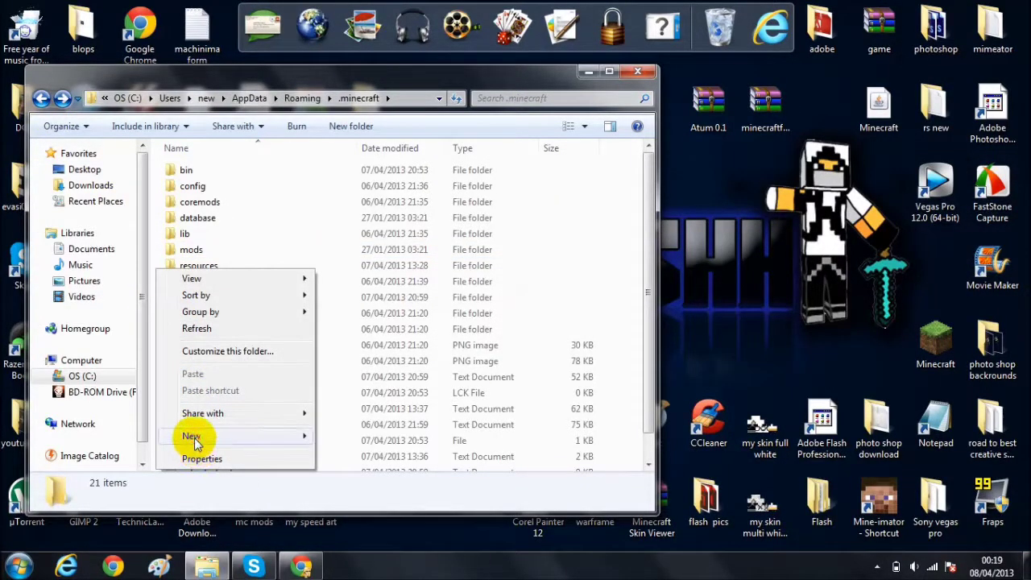
mouse_move(191, 436)
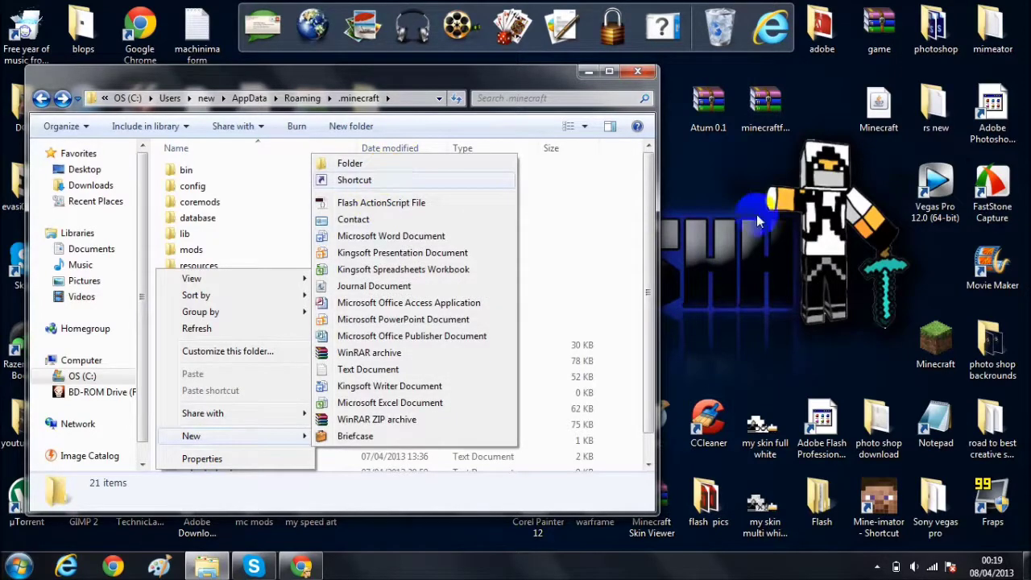
click(548, 223)
double_click(198, 250)
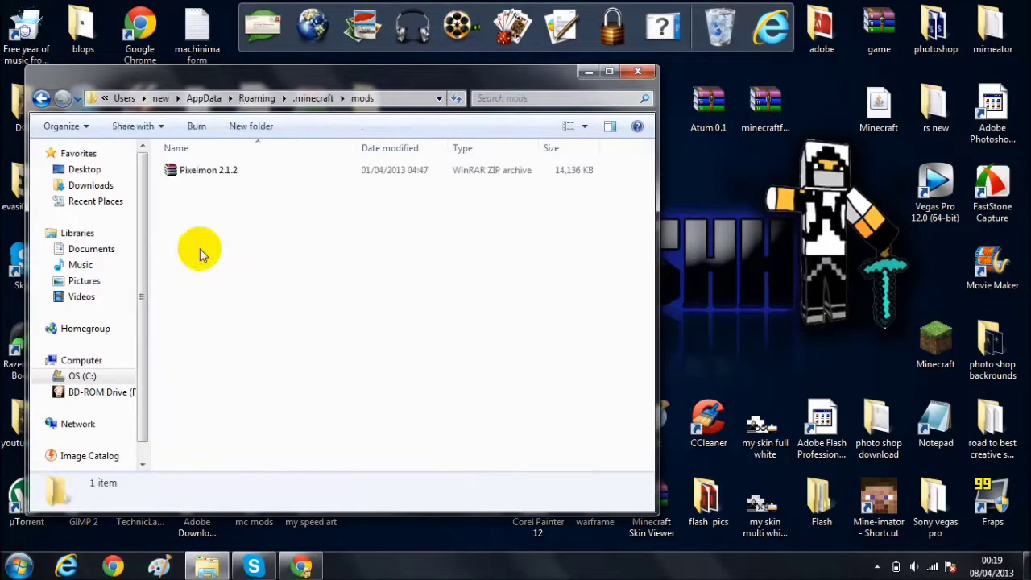
mouse_move(708, 109)
mouse_down()
mouse_move(395, 288)
mouse_move(418, 420)
mouse_up()
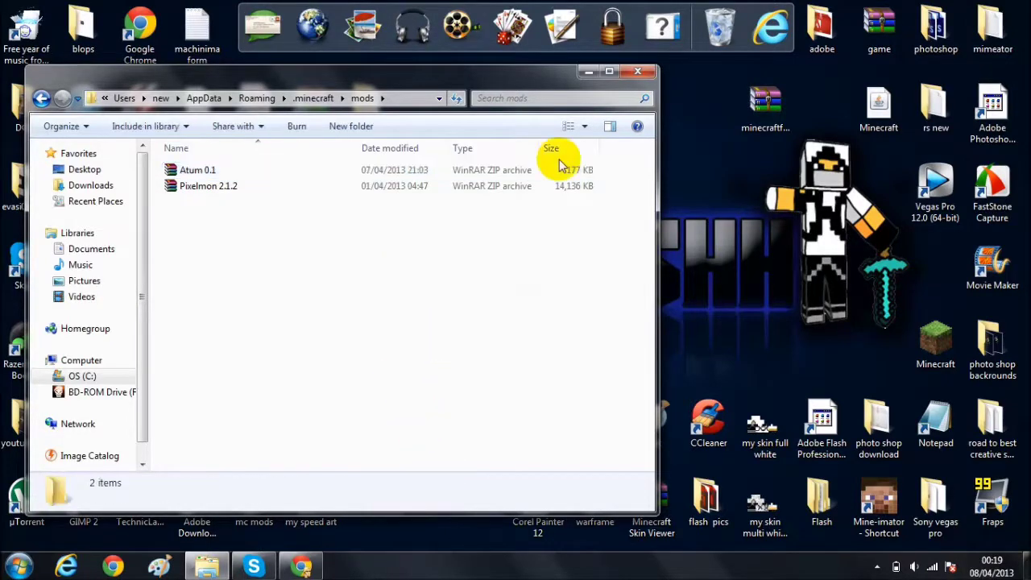
Close Explorer and launch Minecraft from its desktop icon, confirming the run prompt.
click(638, 71)
double_click(939, 338)
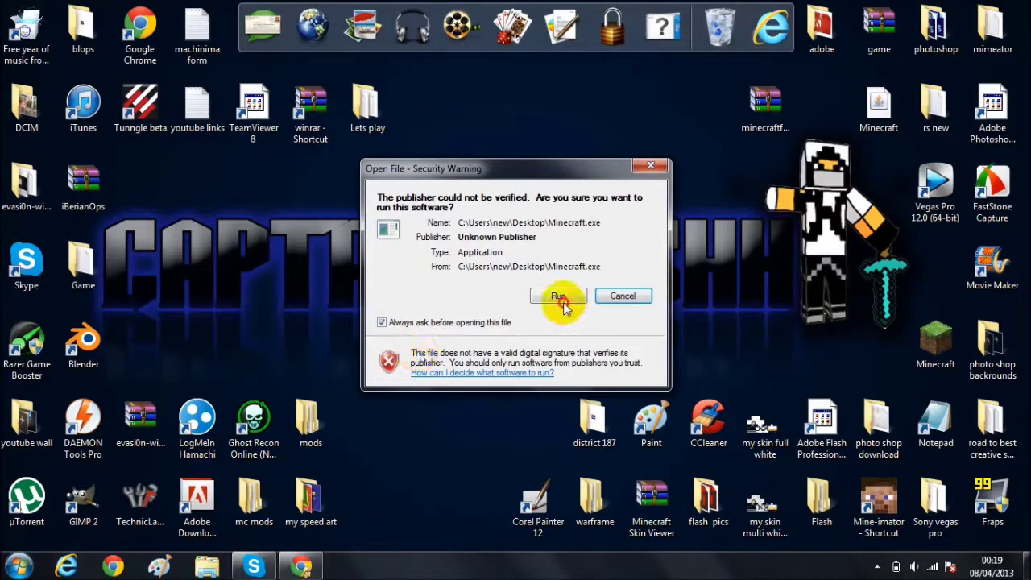
click(561, 297)
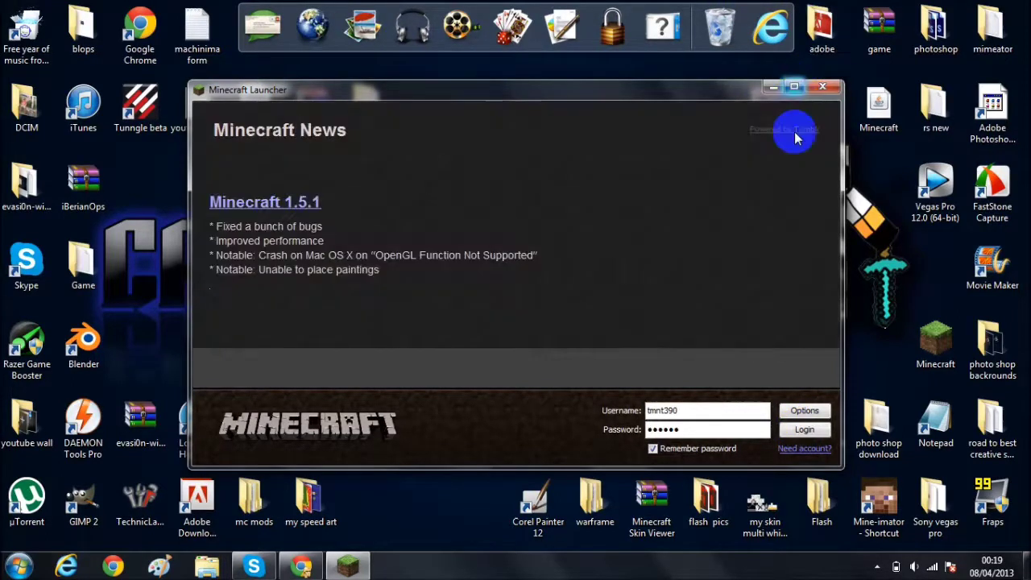
Log in from the Minecraft Launcher and let the game load with Forge and 6 mods.
click(798, 88)
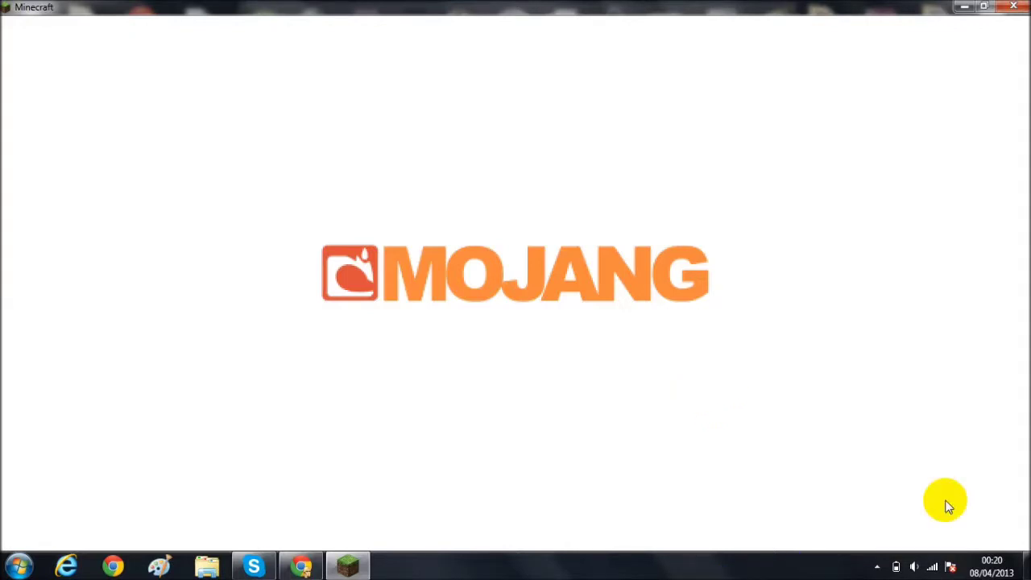
click(878, 566)
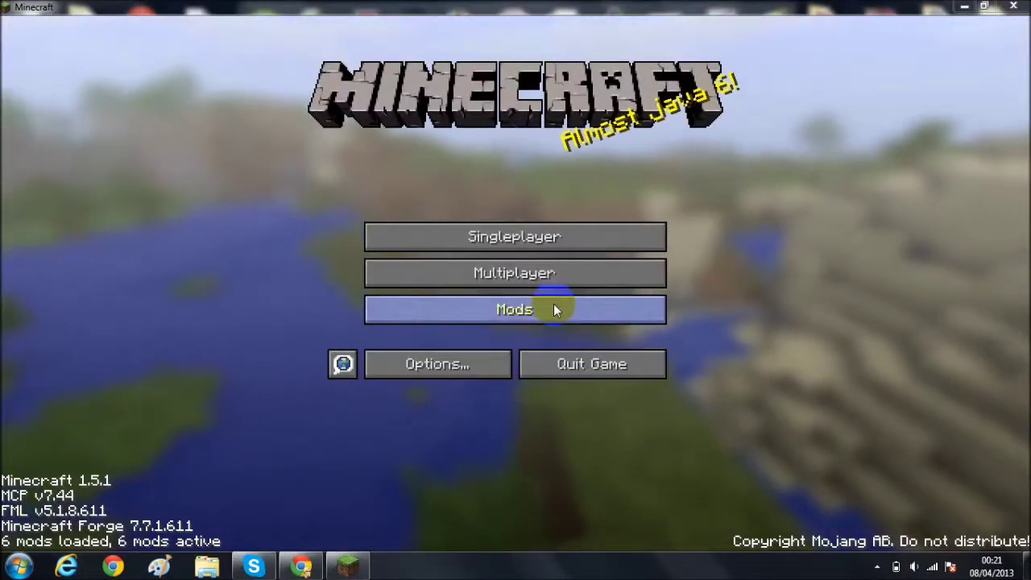
Check the Mod List shows Atum 0.0.0.1 and Pixelmon, then return to the title screen.
click(540, 313)
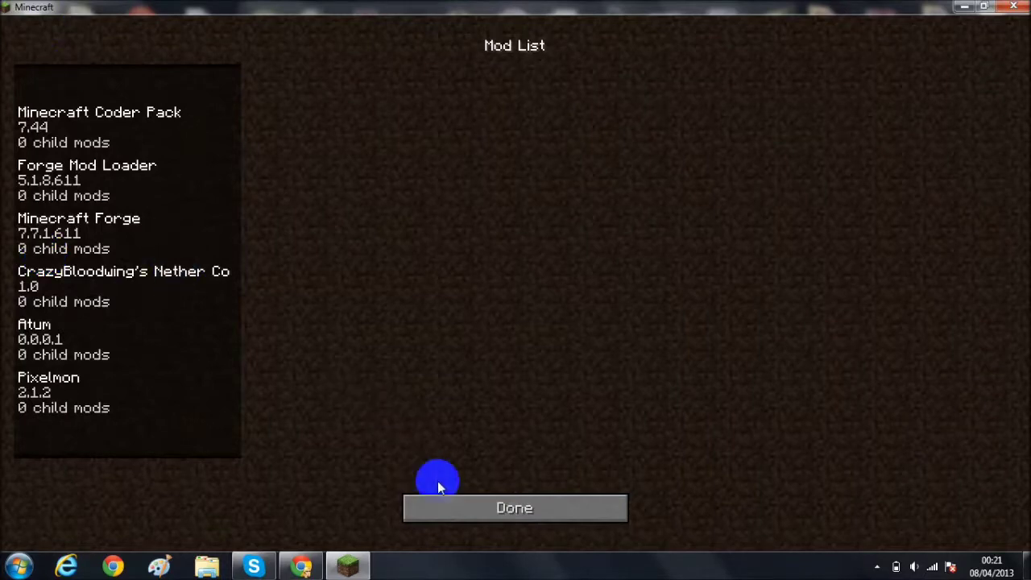
click(454, 510)
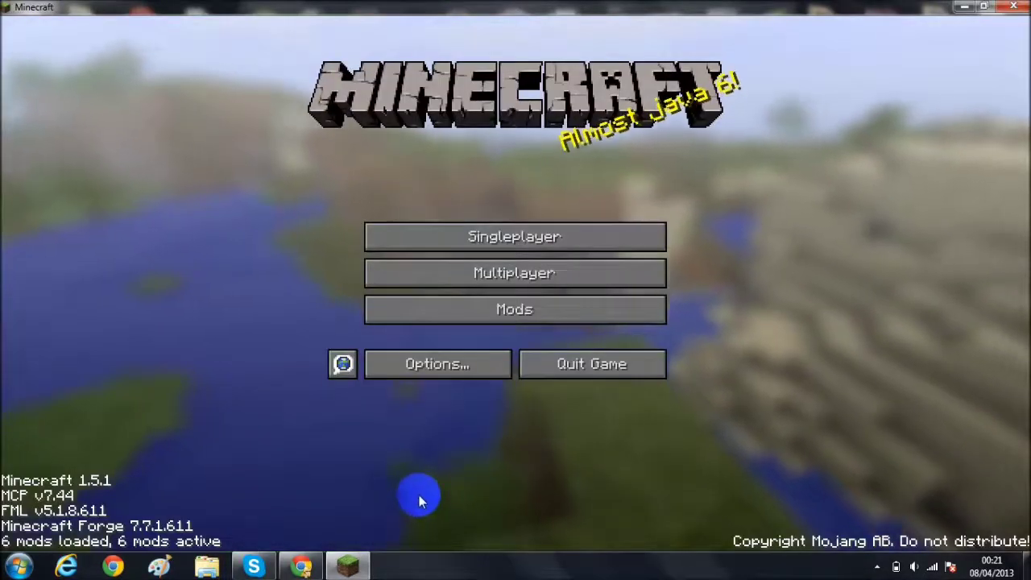